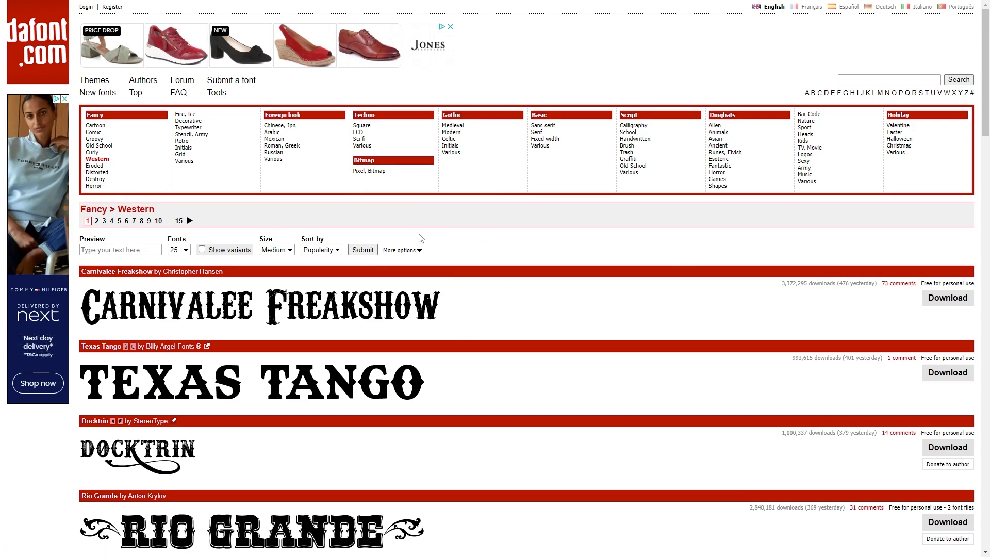
Step: Browse the Sci-fi fonts under Techno and open the Airstrike font's page
{"action": "left_click", "coordinate": [360, 139]}
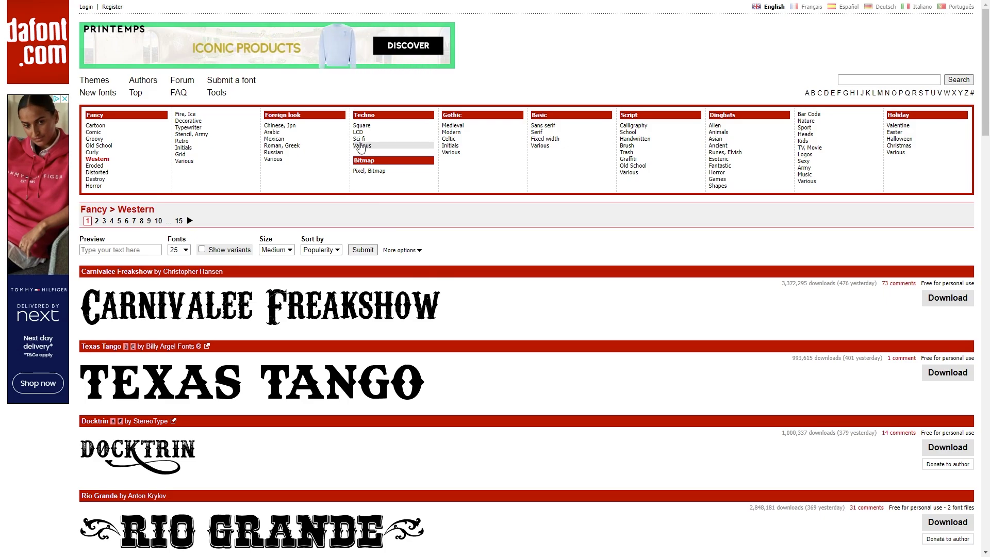
{"action": "scroll", "coordinate": [261, 361], "scroll_direction": "down", "scroll_amount": 4}
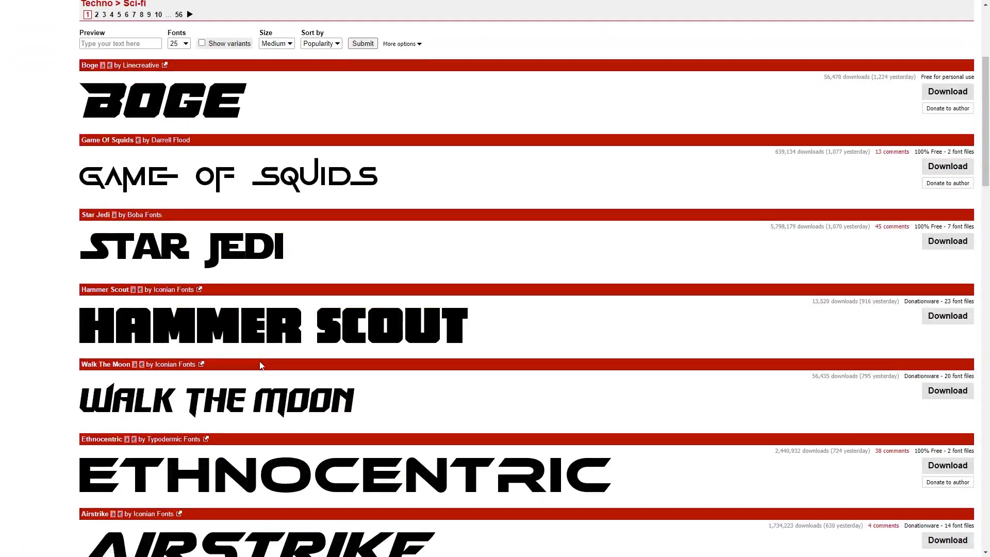
{"action": "scroll", "coordinate": [261, 365], "scroll_direction": "down", "scroll_amount": 3}
{"action": "scroll", "coordinate": [261, 365], "scroll_direction": "down", "scroll_amount": 3}
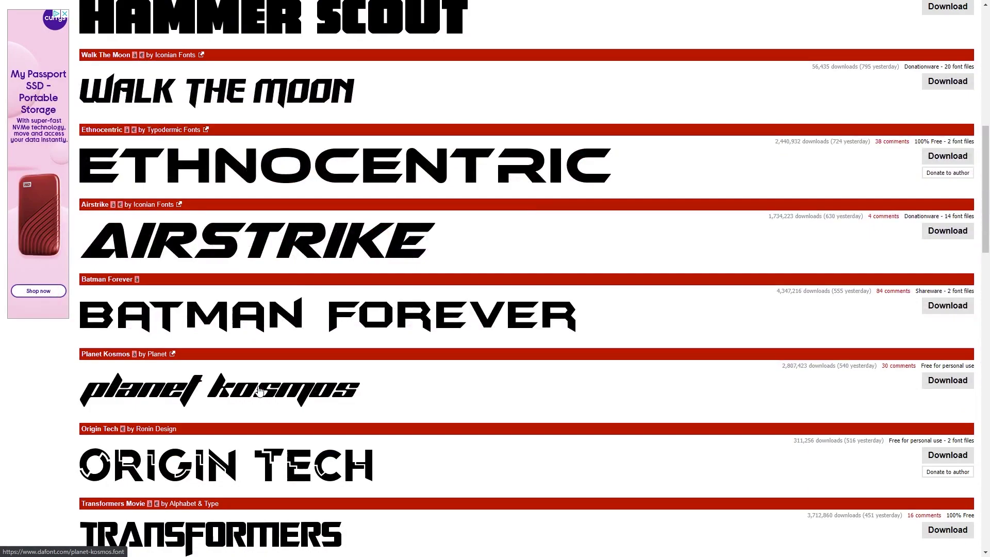
{"action": "left_click", "coordinate": [267, 236]}
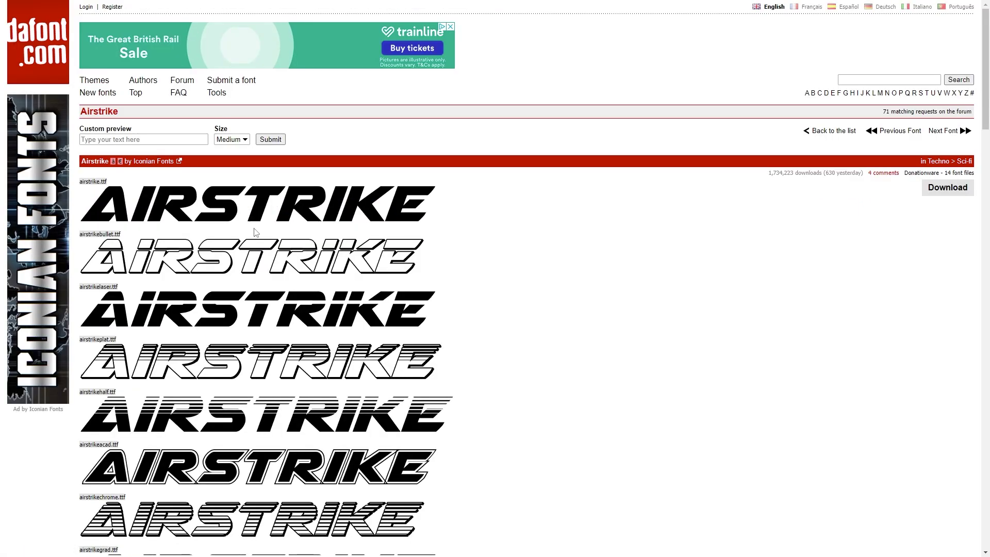
Step: Preview the Airstrike font styles with the custom text "Testing" and look through the rest of the page
{"action": "left_click", "coordinate": [161, 139]}
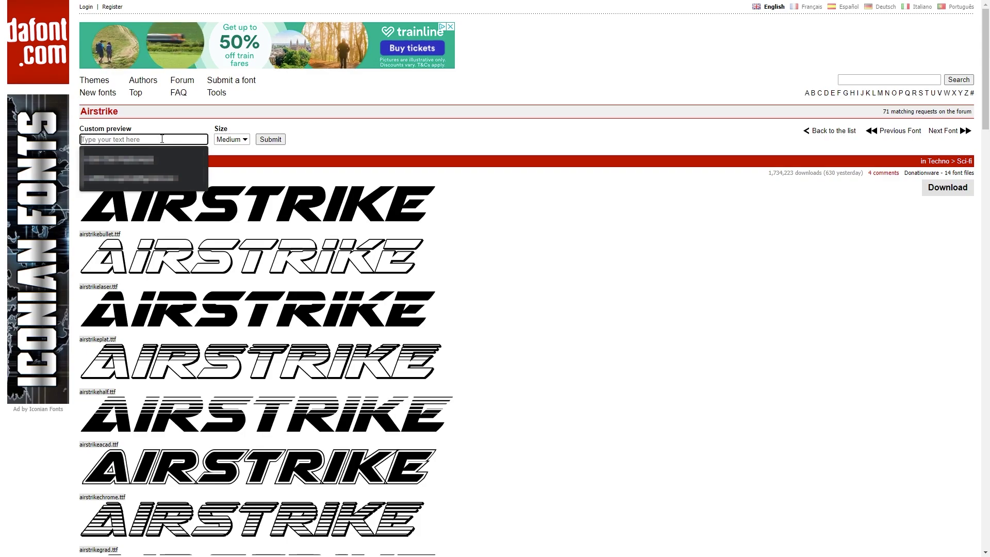
{"action": "type", "text": "Testing"}
{"action": "key", "text": "Return"}
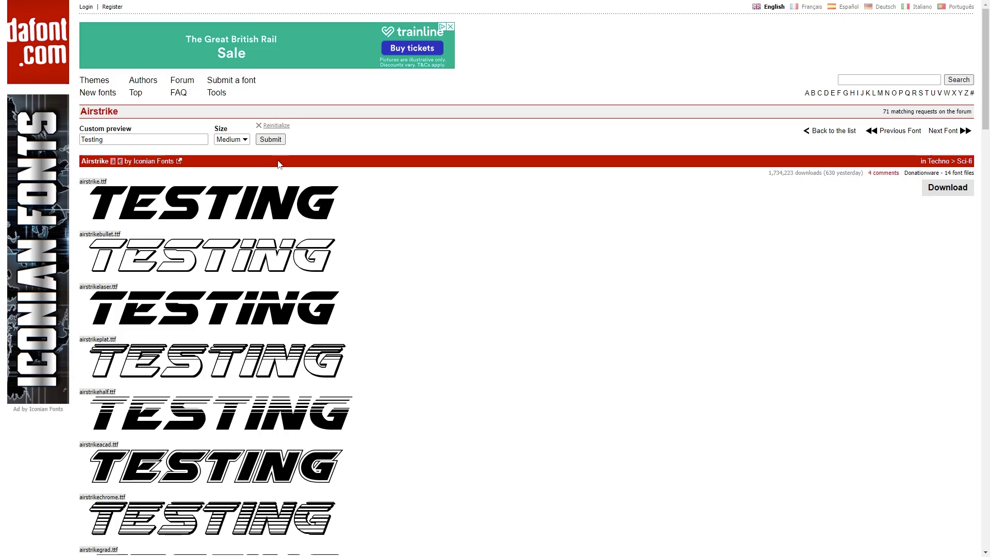
{"action": "scroll", "coordinate": [269, 328], "scroll_direction": "down", "scroll_amount": 4}
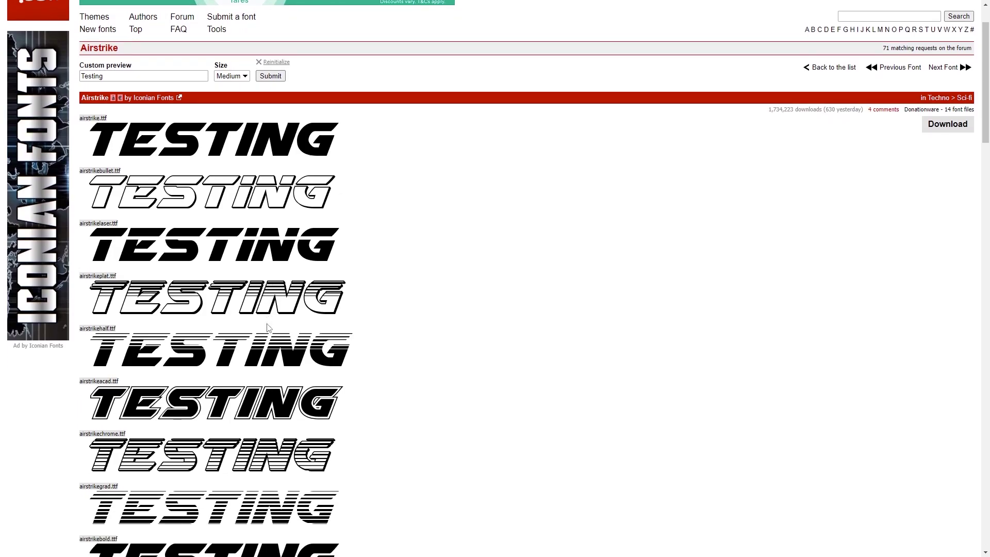
{"action": "scroll", "coordinate": [269, 328], "scroll_direction": "down", "scroll_amount": 9}
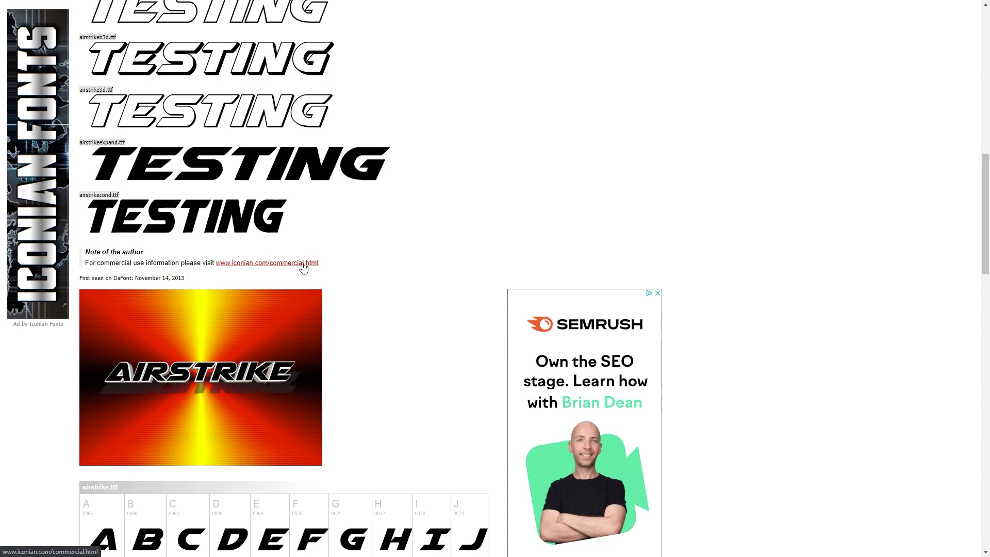
{"action": "scroll", "coordinate": [303, 267], "scroll_direction": "down", "scroll_amount": 3}
{"action": "scroll", "coordinate": [326, 234], "scroll_direction": "down", "scroll_amount": 3}
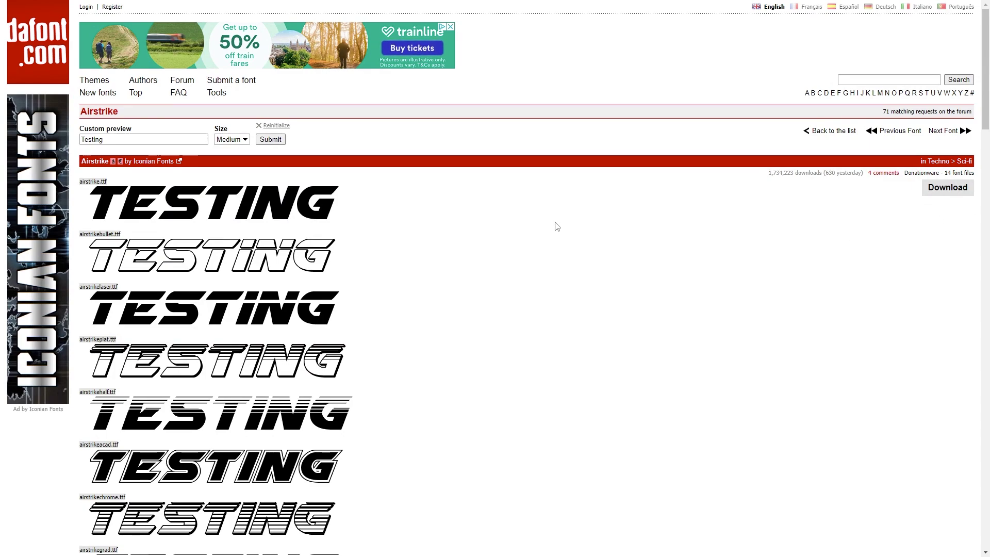
Step: Download airstrike.zip to the Downloads folder, extract it into its own airstrike folder and maximize the extracted folder's window
{"action": "left_click", "coordinate": [934, 189]}
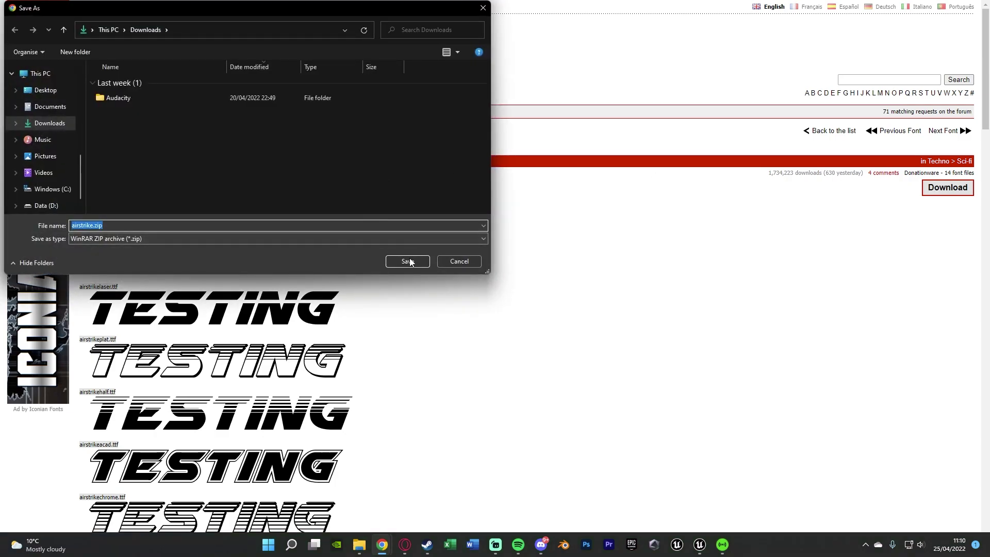
{"action": "left_click", "coordinate": [408, 261]}
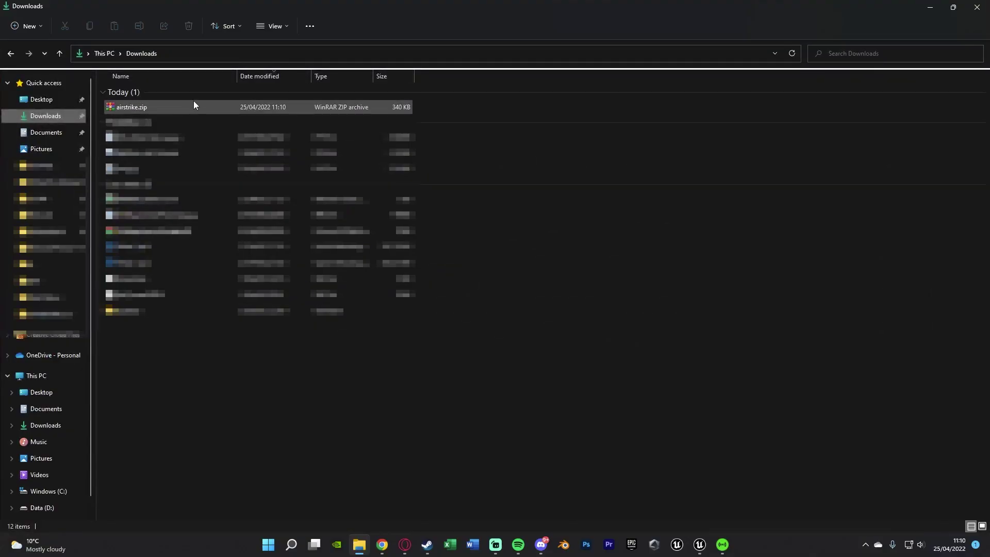
{"action": "left_click", "coordinate": [263, 109]}
{"action": "right_click", "coordinate": [261, 108]}
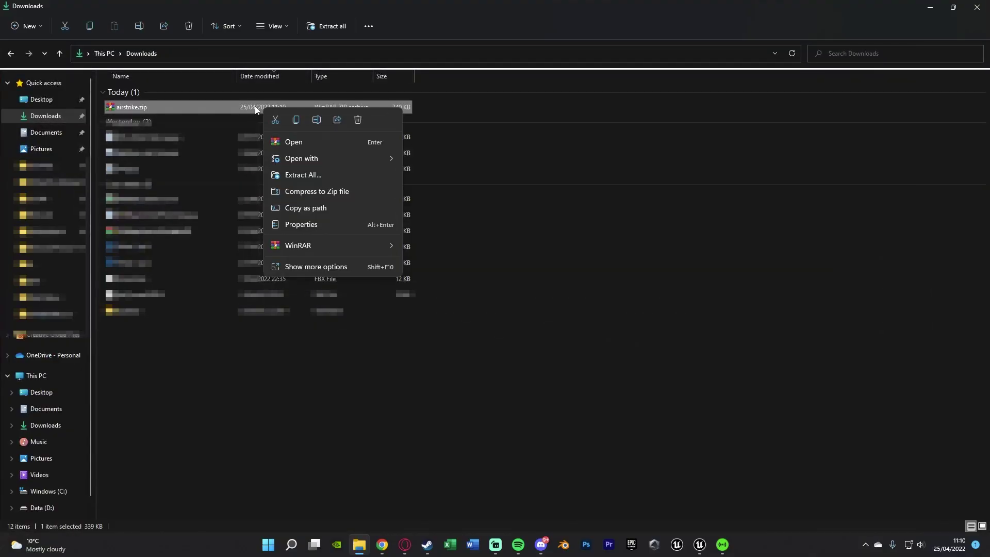
{"action": "left_click", "coordinate": [303, 175]}
{"action": "left_click", "coordinate": [587, 369]}
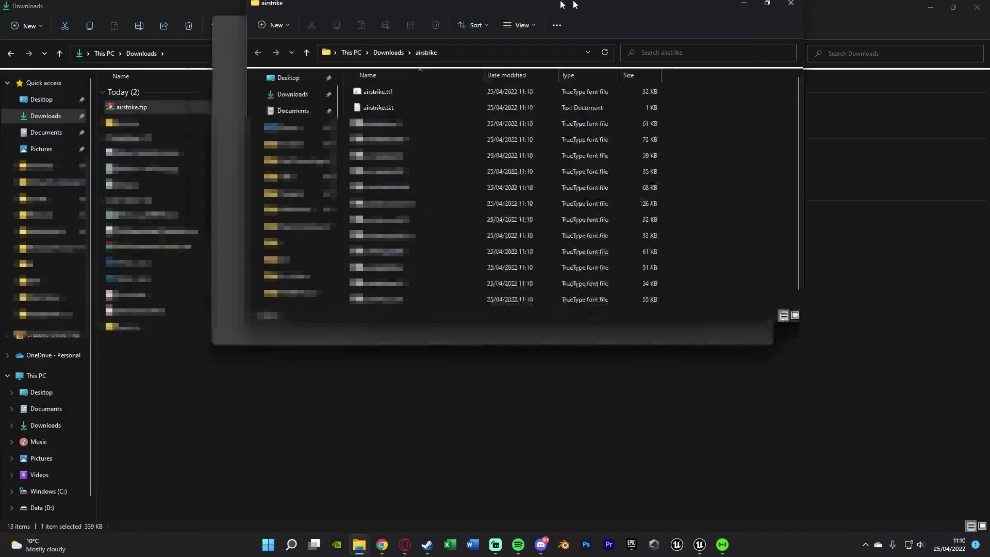
{"action": "left_click_drag", "start_coordinate": [574, 5], "coordinate": [575, 1]}
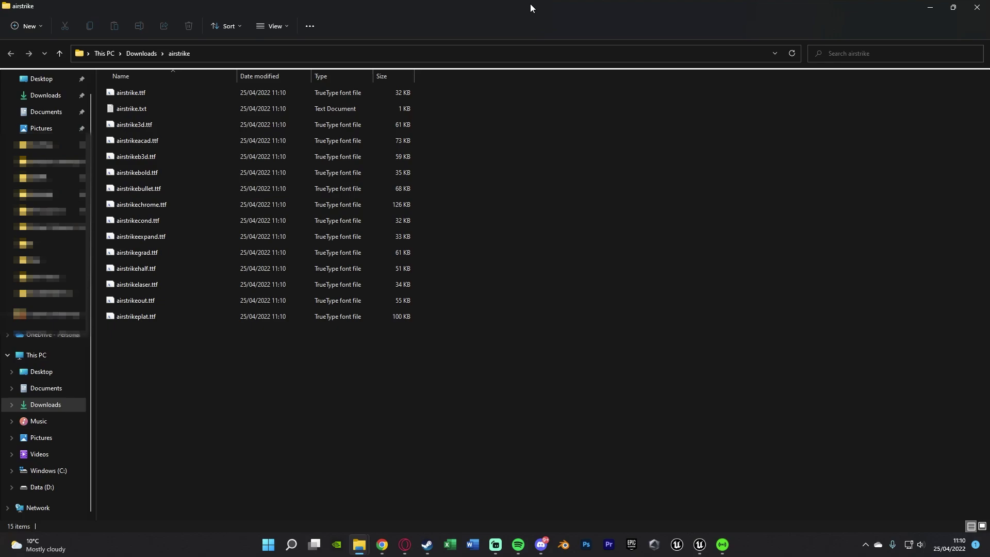
Step: Switch to Unreal Editor and import airstrike.ttf into the Fonts folder, creating a Font asset that uses it as default font
{"action": "left_click_drag", "start_coordinate": [532, 7], "coordinate": [0, 111]}
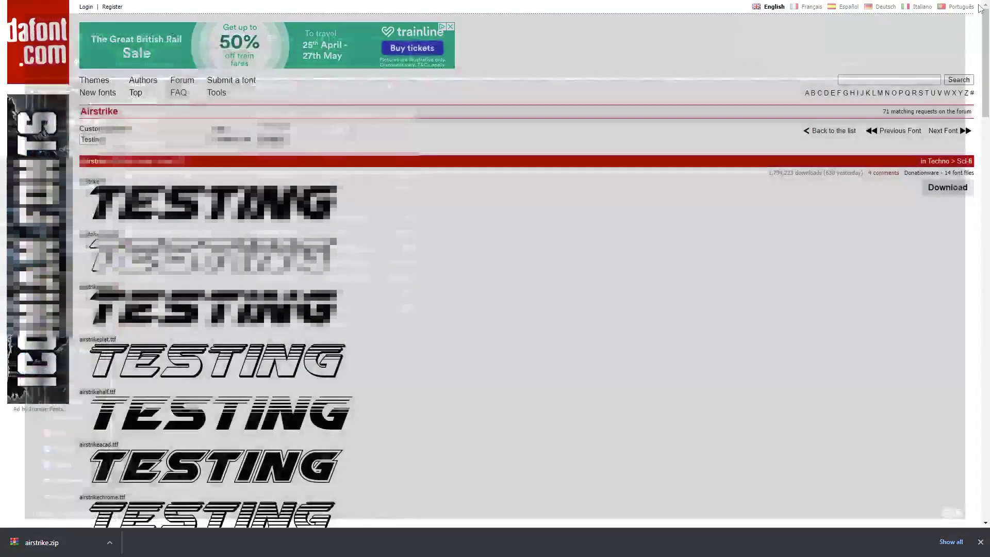
{"action": "left_click", "coordinate": [976, 6]}
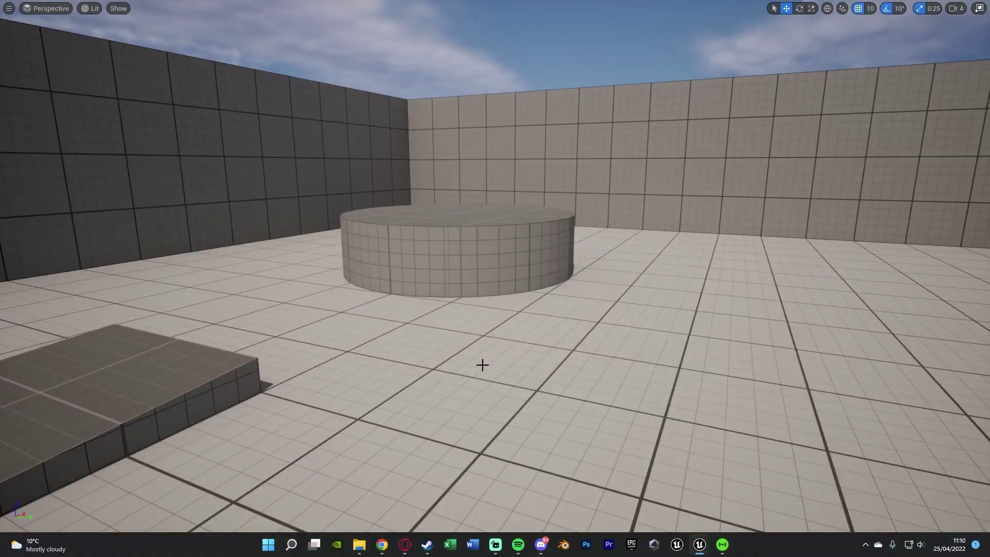
{"action": "key", "text": "ctrl+space"}
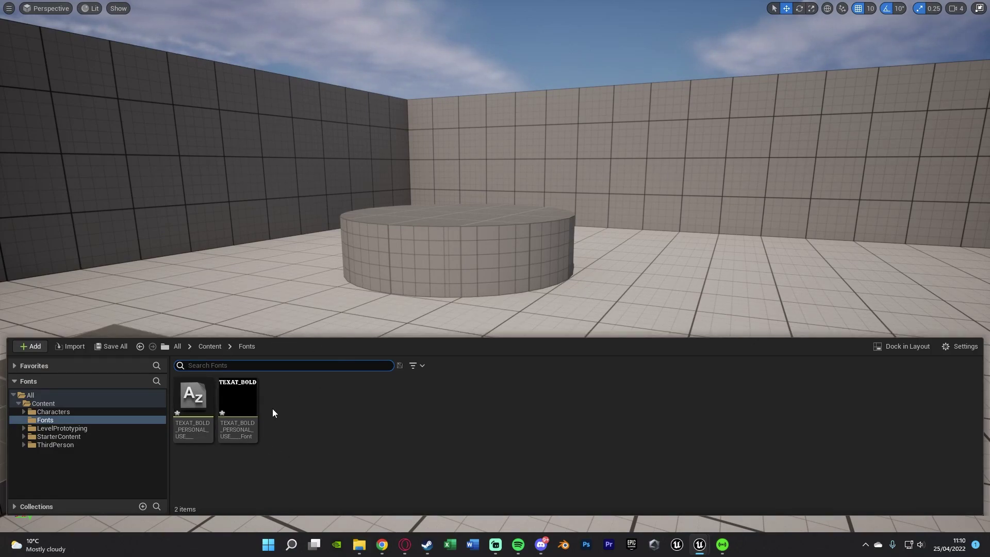
{"action": "left_click", "coordinate": [359, 545]}
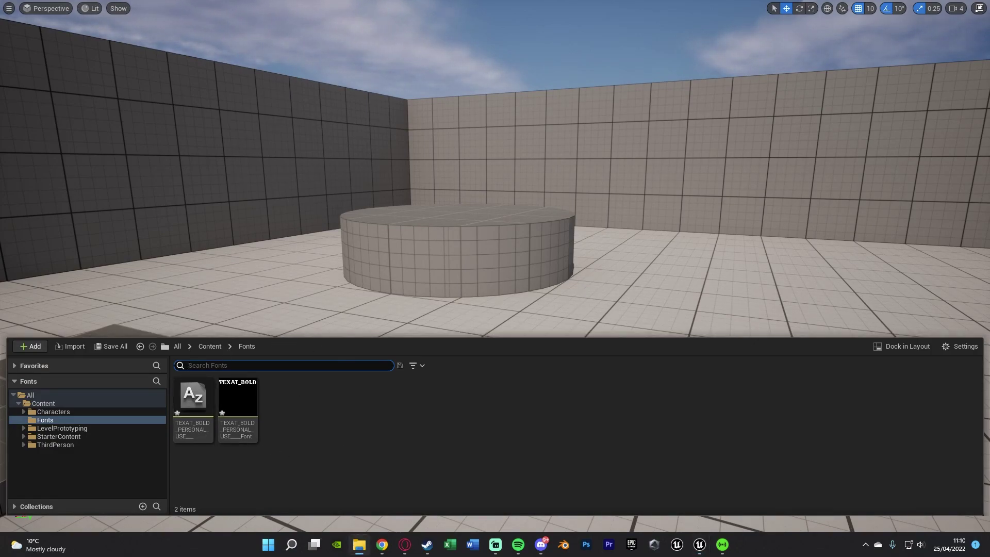
{"action": "left_click_drag", "start_coordinate": [397, 444], "coordinate": [400, 431]}
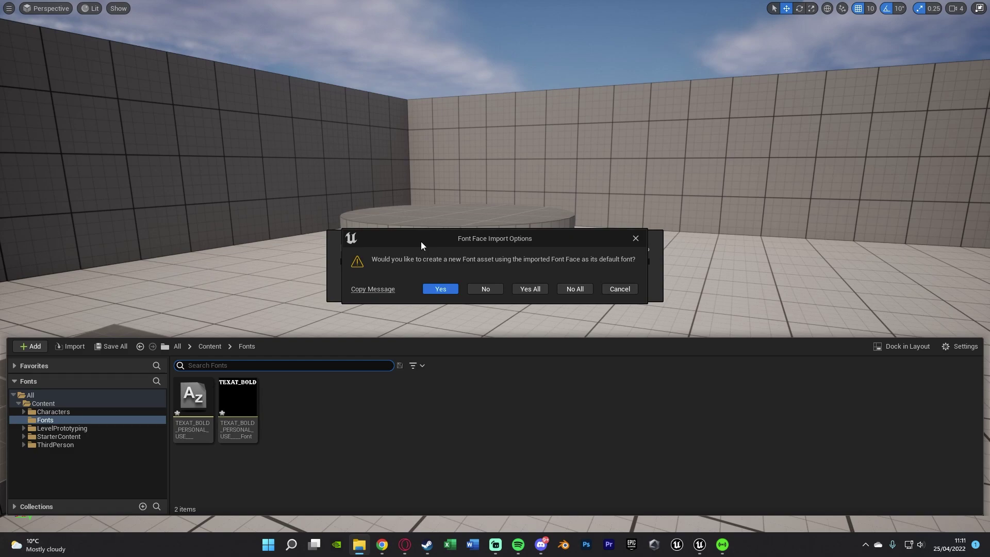
{"action": "left_click", "coordinate": [441, 290]}
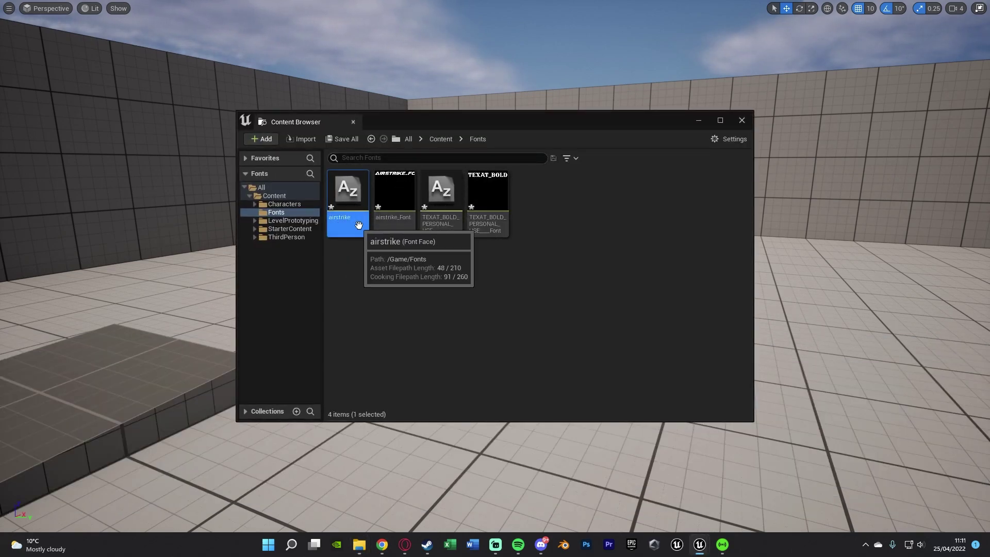
{"action": "left_click", "coordinate": [741, 121]}
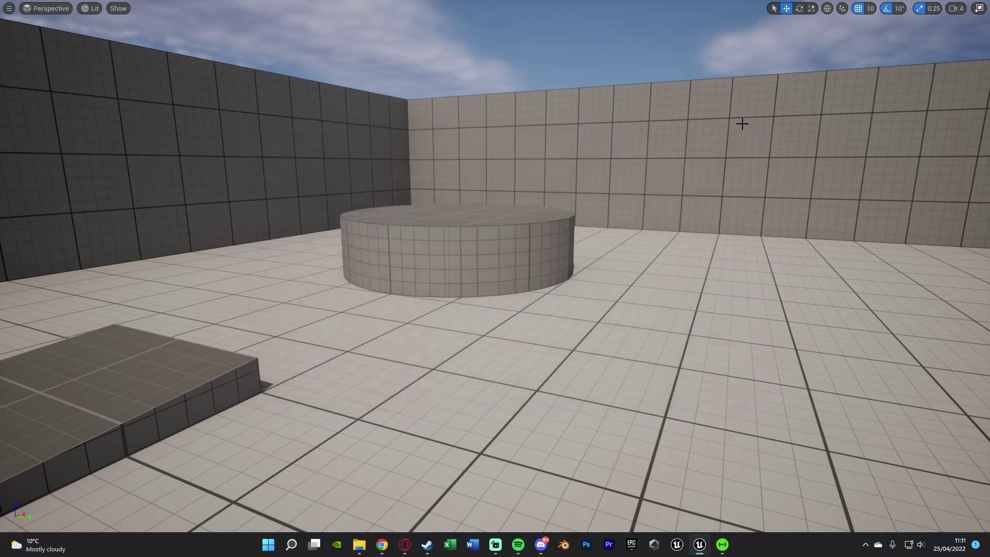
Step: Open FontWidget from the Content folder and set the text block's font family to airstrike_Font
{"action": "key", "text": "ctrl+space"}
{"action": "left_click", "coordinate": [207, 347]}
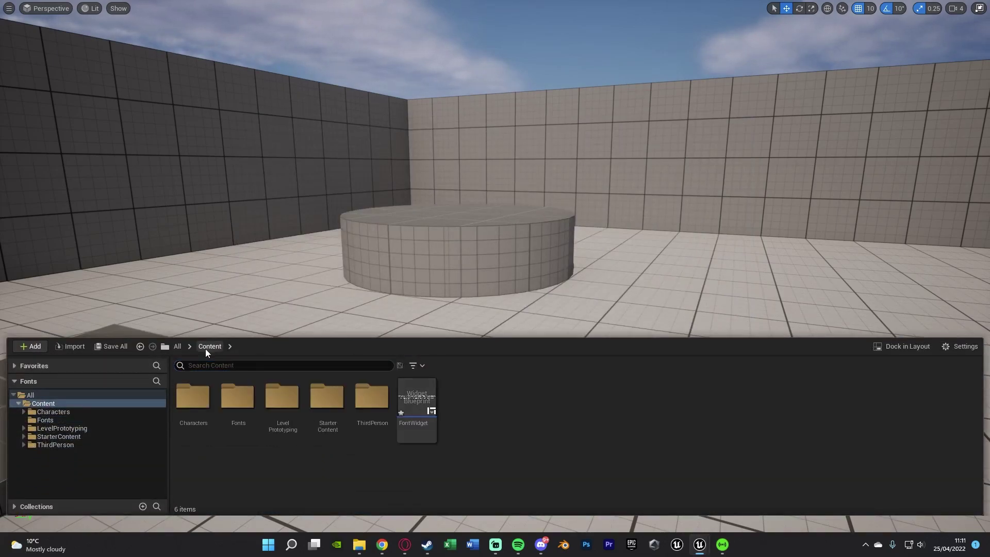
{"action": "double_click", "coordinate": [416, 394]}
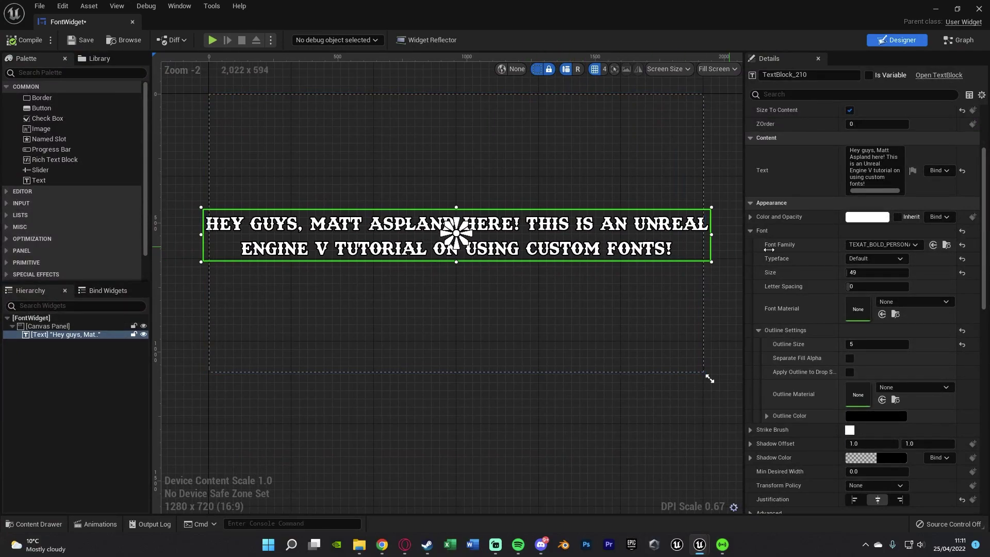
{"action": "left_click", "coordinate": [872, 245]}
{"action": "left_click", "coordinate": [883, 375]}
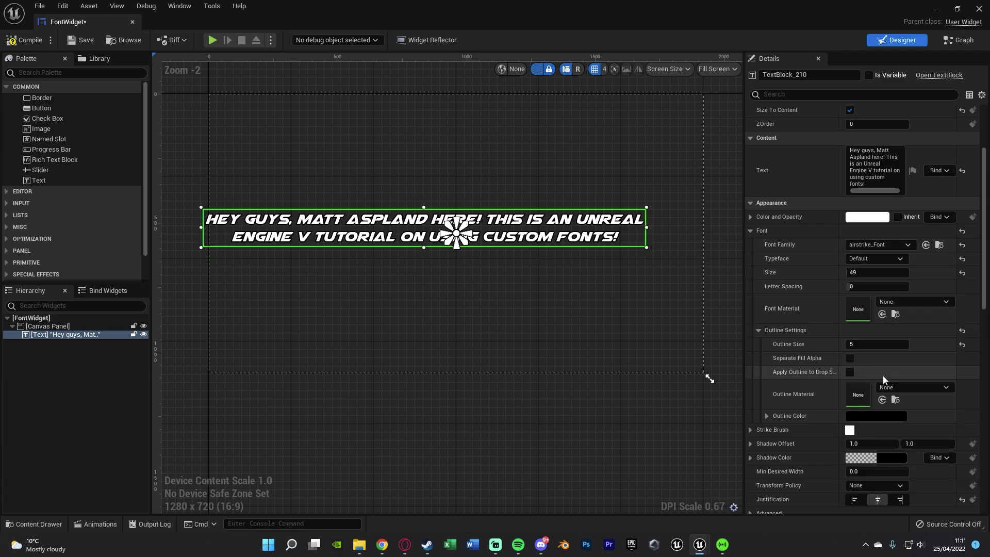
{"action": "scroll", "coordinate": [788, 395], "scroll_direction": "down", "scroll_amount": 2}
{"action": "scroll", "coordinate": [788, 395], "scroll_direction": "up", "scroll_amount": 1}
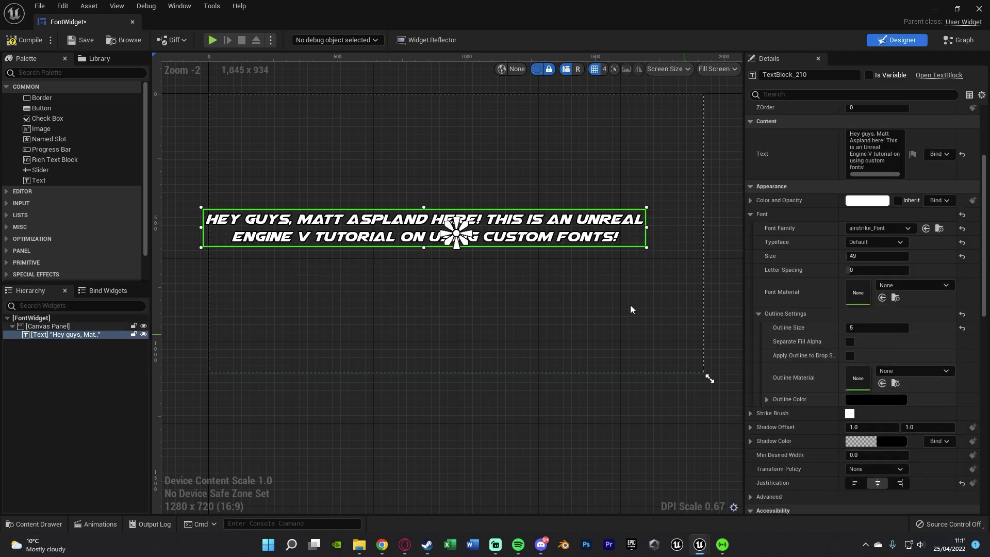
Step: Nudge the text block right and down until it is centred on the canvas
{"action": "right_click_drag", "start_coordinate": [630, 305], "coordinate": [643, 310]}
{"action": "key", "text": "Right"}
{"action": "key", "text": "Right"}
{"action": "key", "text": "Right"}
{"action": "key", "text": "Right"}
{"action": "key", "text": "Right"}
{"action": "key", "text": "Right"}
{"action": "key", "text": "Right"}
{"action": "key", "text": "Right"}
{"action": "key", "text": "Right"}
{"action": "key", "text": "Right"}
{"action": "key", "text": "Right"}
{"action": "key", "text": "Right"}
{"action": "key", "text": "Right"}
{"action": "key", "text": "Right"}
{"action": "key", "text": "Right"}
{"action": "key", "text": "Right"}
{"action": "key", "text": "Right"}
{"action": "key", "text": "Right"}
{"action": "key", "text": "Right"}
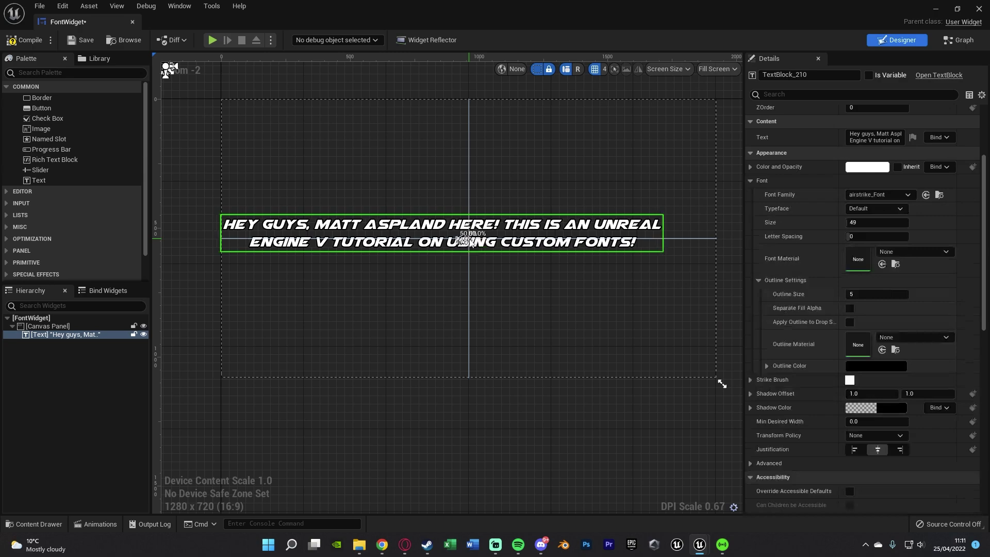
{"action": "key", "text": "Right"}
{"action": "key", "text": "Right"}
{"action": "key", "text": "Right"}
{"action": "key", "text": "Right"}
{"action": "key", "text": "Right"}
{"action": "key", "text": "Right"}
{"action": "key", "text": "Right"}
{"action": "key", "text": "Right"}
{"action": "key", "text": "Right"}
{"action": "key", "text": "Right"}
{"action": "key", "text": "Right"}
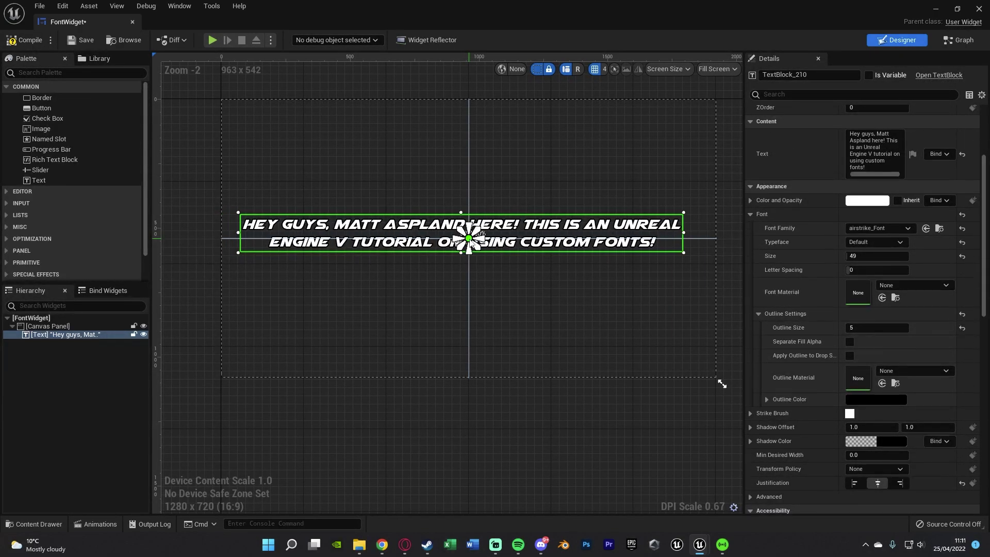
{"action": "key", "text": "Right"}
{"action": "key", "text": "Right"}
{"action": "key", "text": "Down"}
{"action": "key", "text": "Down"}
{"action": "key", "text": "Down"}
{"action": "key", "text": "Down"}
{"action": "key", "text": "Down"}
{"action": "key", "text": "Down"}
{"action": "key", "text": "Down"}
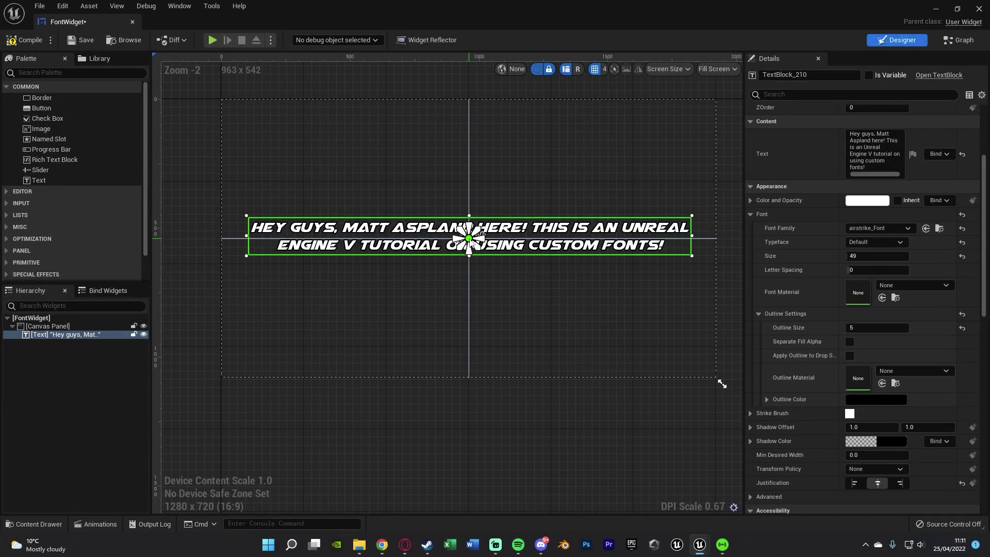
Step: Deselect the text block, then compile and save FontWidget
{"action": "left_click", "coordinate": [210, 235]}
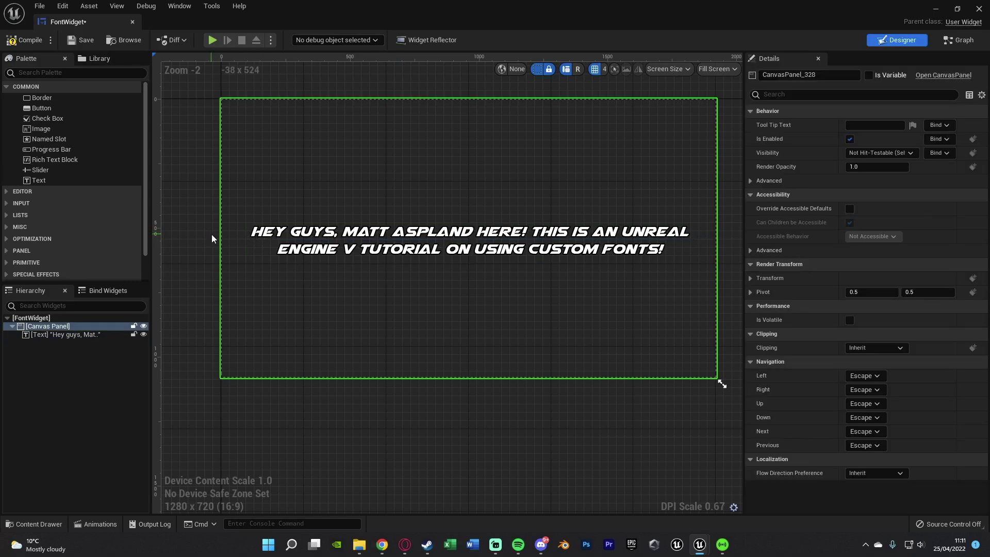
{"action": "left_click", "coordinate": [31, 43]}
{"action": "left_click", "coordinate": [84, 41]}
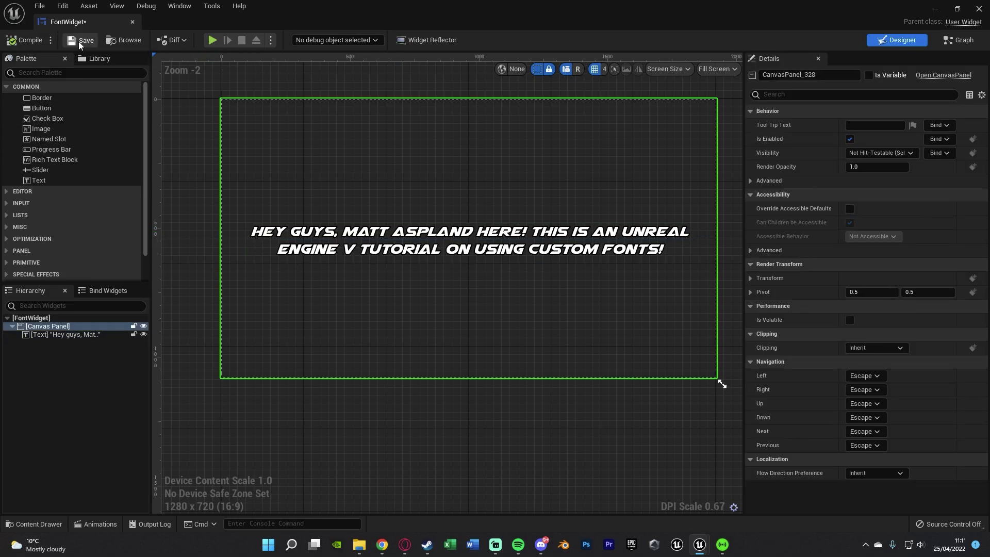
Step: Change "Engine V" to "Engine 5" in the text block's content and save the widget
{"action": "scroll", "coordinate": [561, 274], "scroll_direction": "up", "scroll_amount": 1}
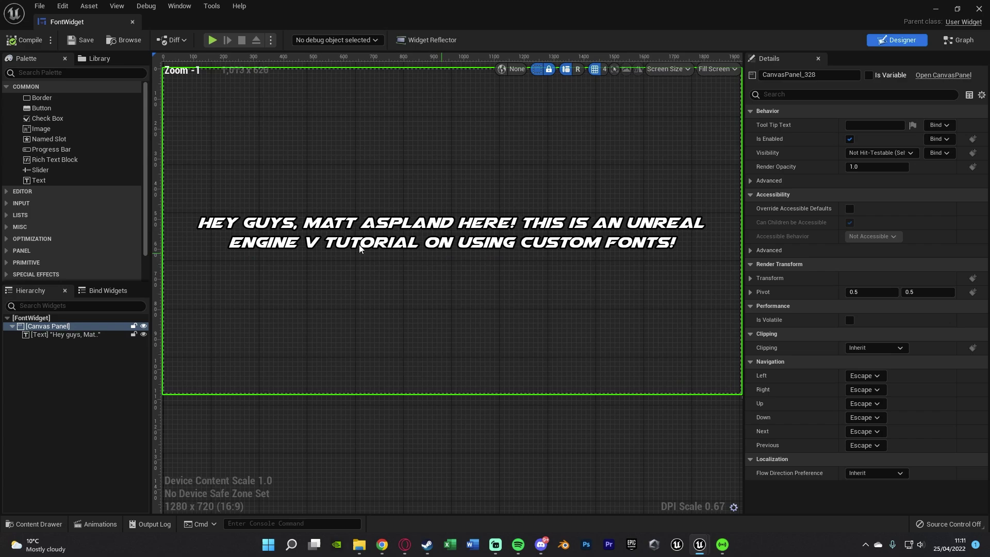
{"action": "left_click", "coordinate": [359, 244]}
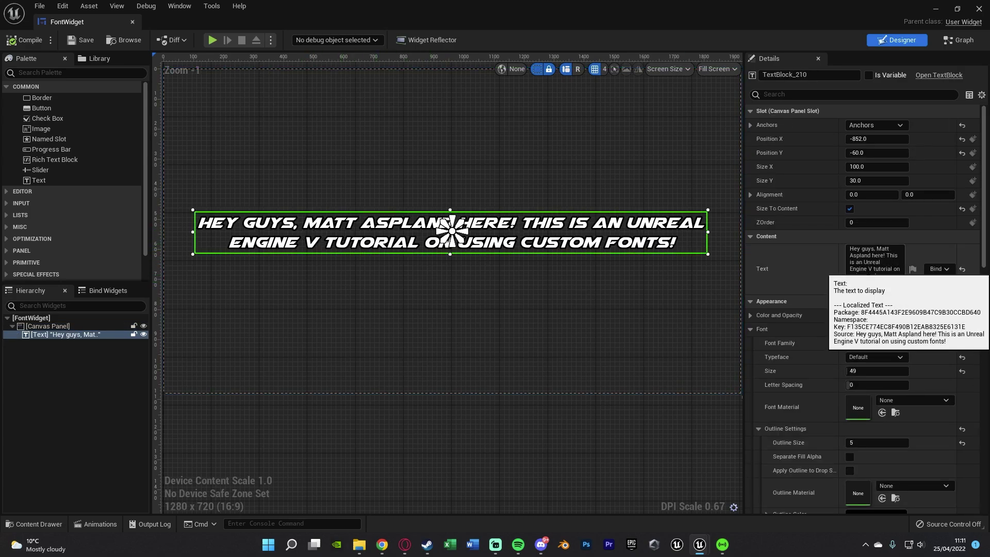
{"action": "left_click", "coordinate": [872, 269]}
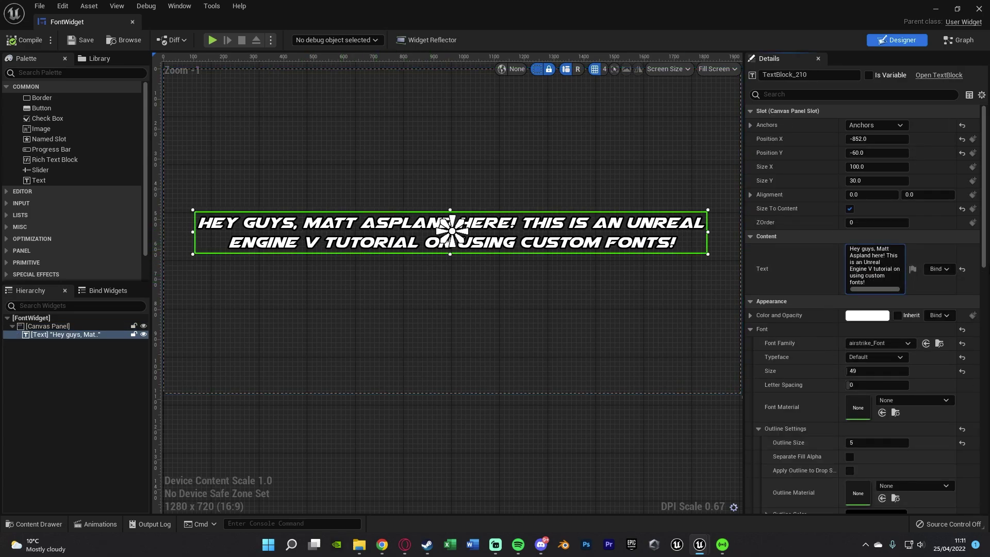
{"action": "key", "text": "BackSpace"}
{"action": "type", "text": "5"}
{"action": "key", "text": "Return"}
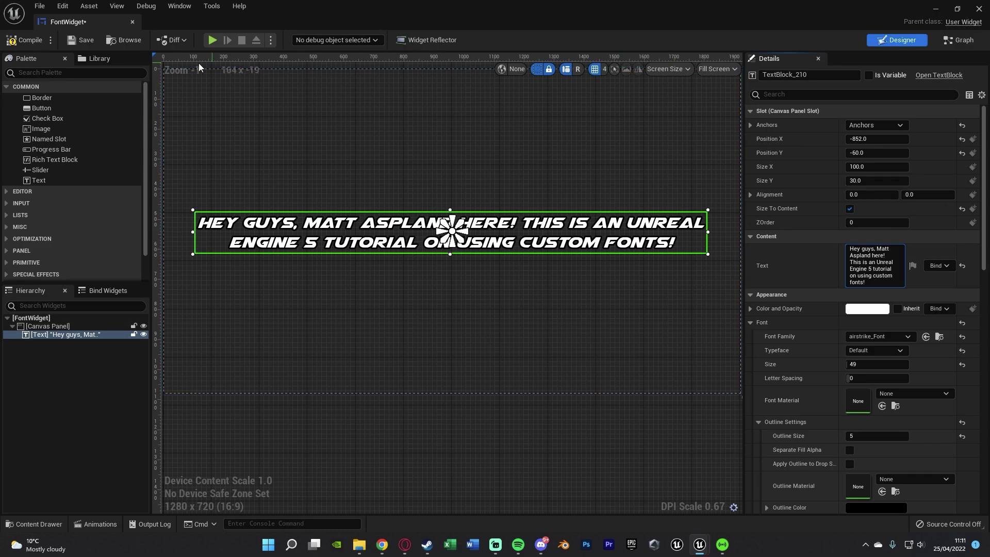
{"action": "left_click", "coordinate": [82, 41]}
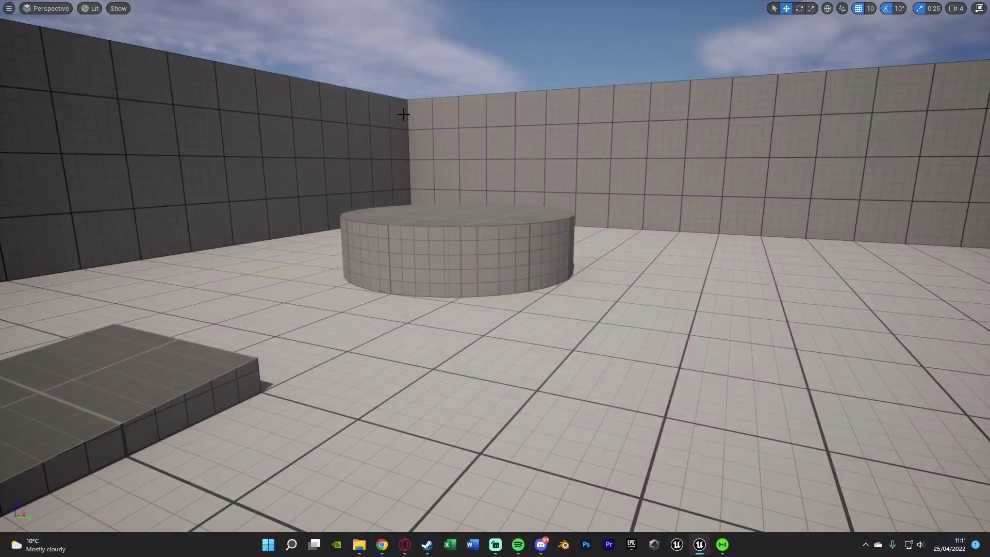
Step: Play the level in the editor and run and jump the character around to check the custom-font text on screen
{"action": "scroll", "coordinate": [449, 251], "scroll_direction": "up", "scroll_amount": 2}
{"action": "key", "text": "alt+p"}
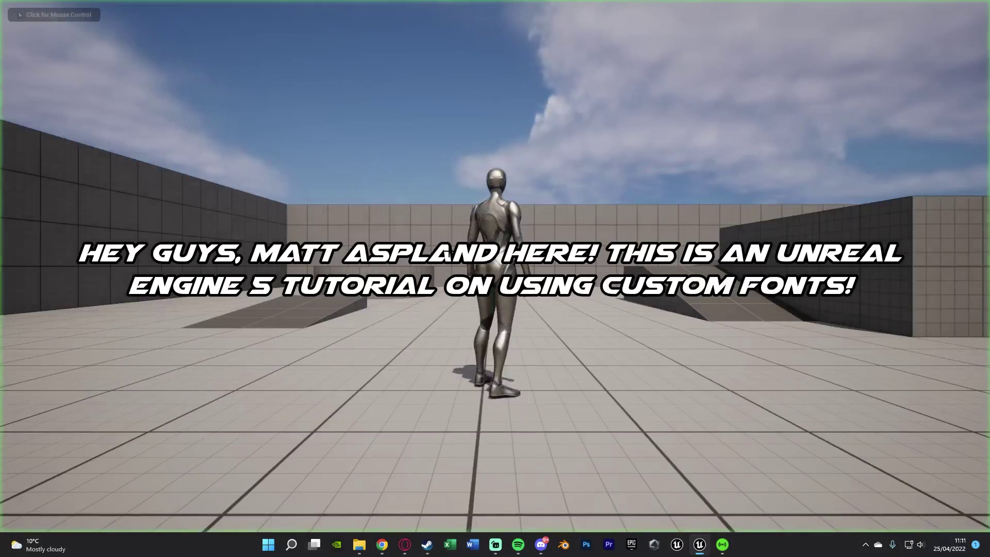
{"action": "key", "text": "w"}
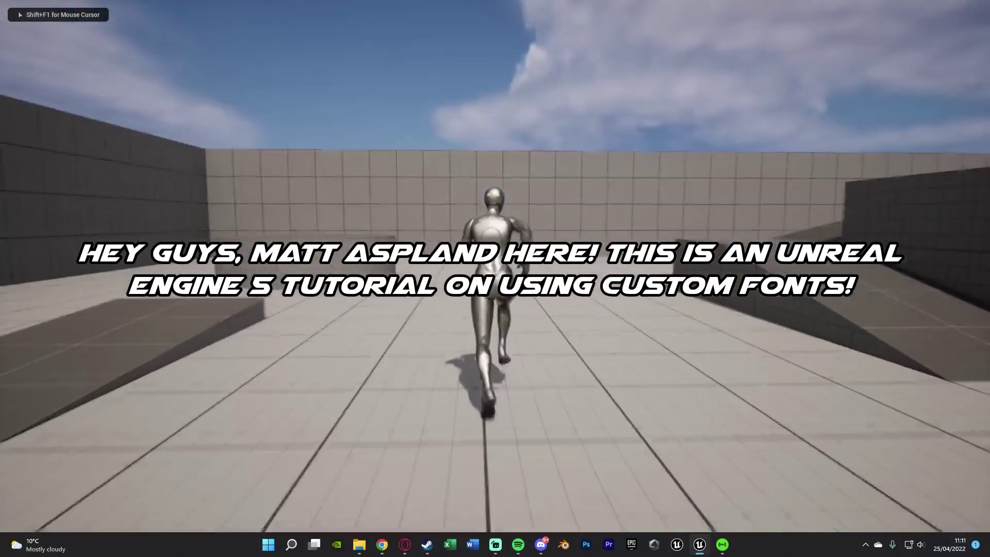
{"action": "key", "text": "space"}
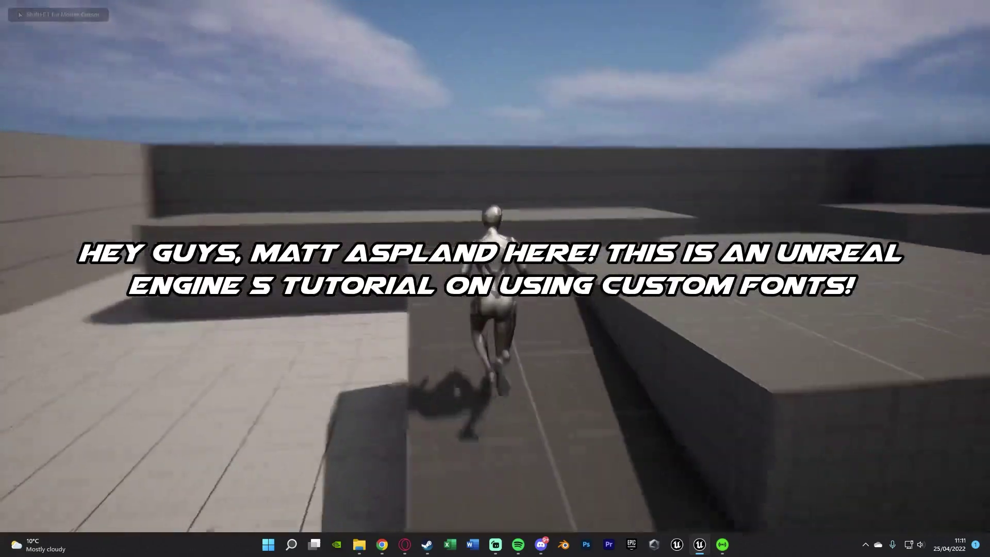
{"action": "key", "text": "space"}
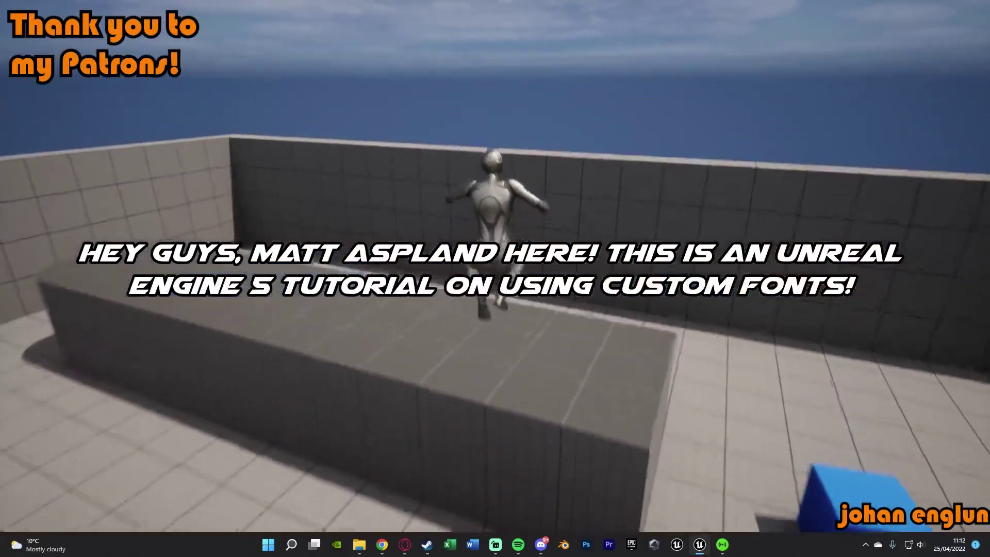
{"action": "key", "text": "space"}
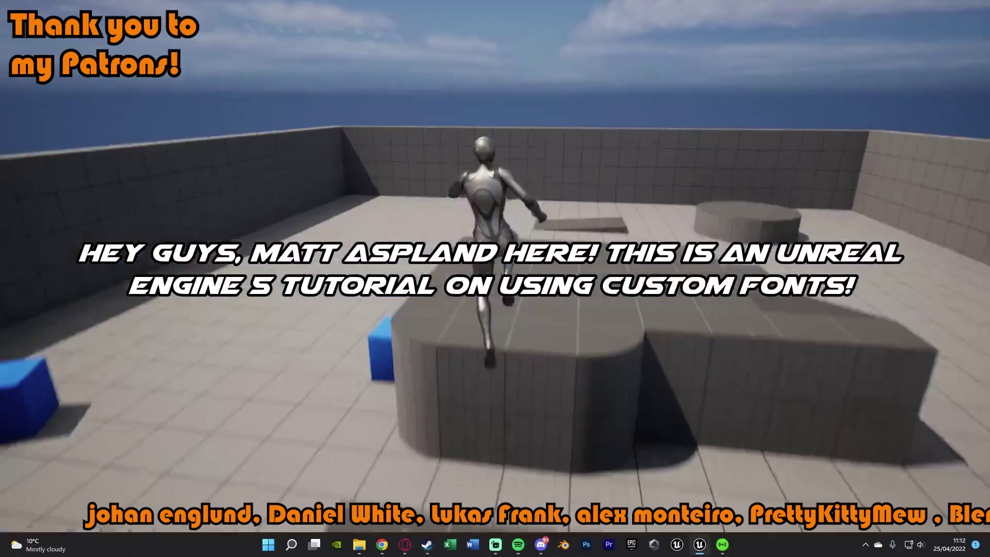
{"action": "key", "text": "space"}
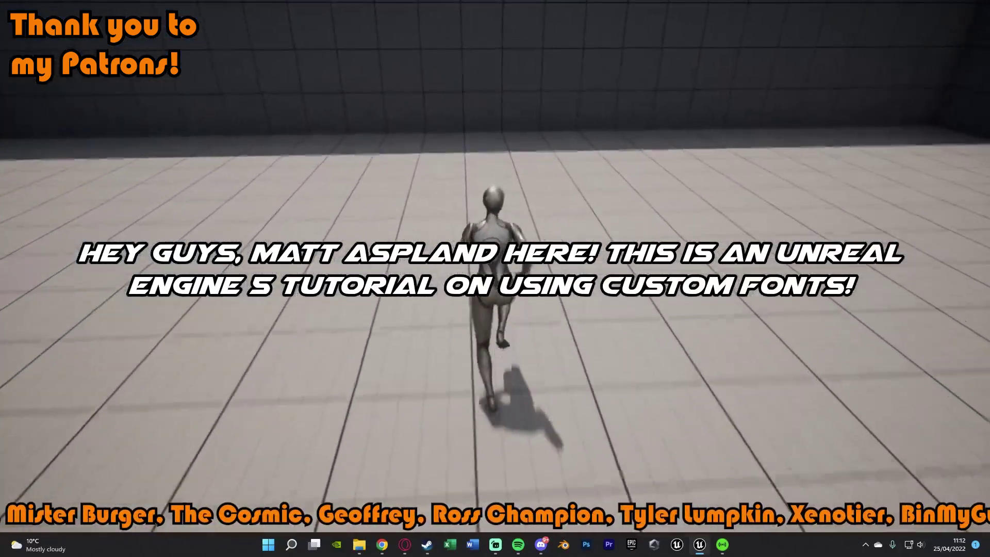
{"action": "key", "text": "w"}
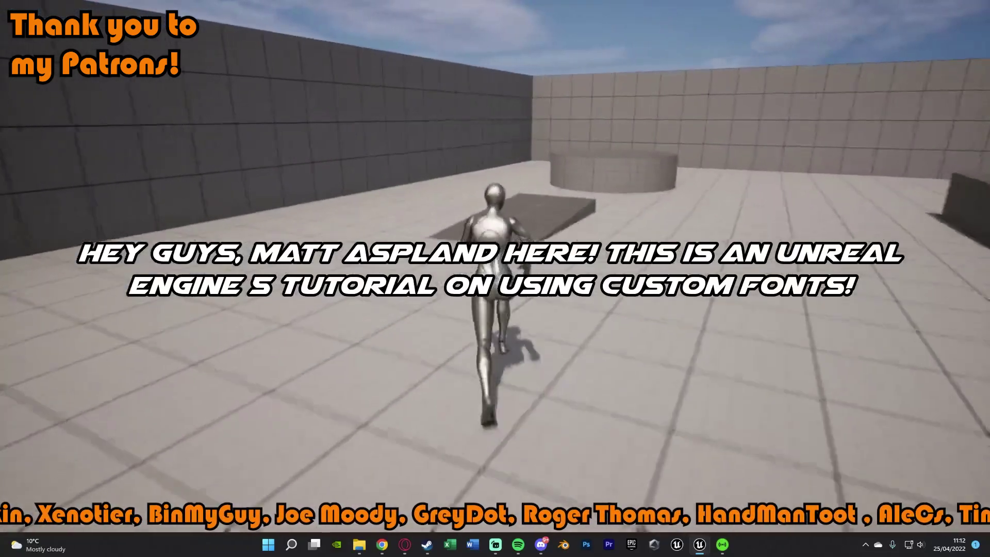